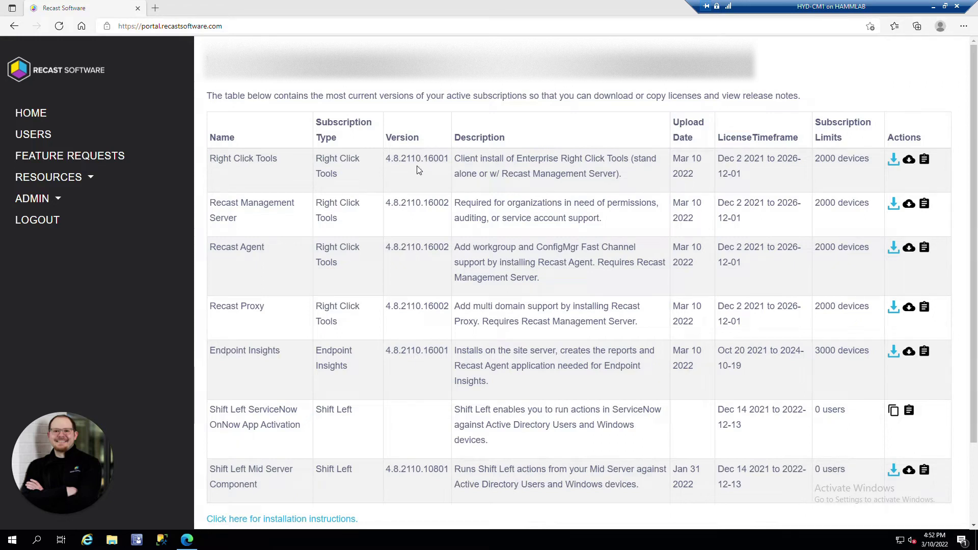
- Launch the Right Click Tools .msi installer from the Downloads folder in File Explorer
left_click(111, 542)
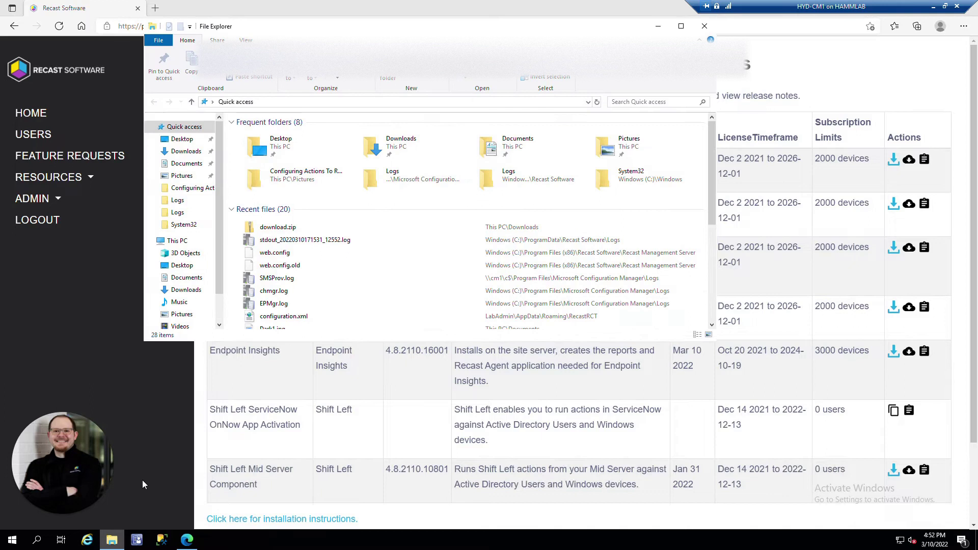
left_click(186, 151)
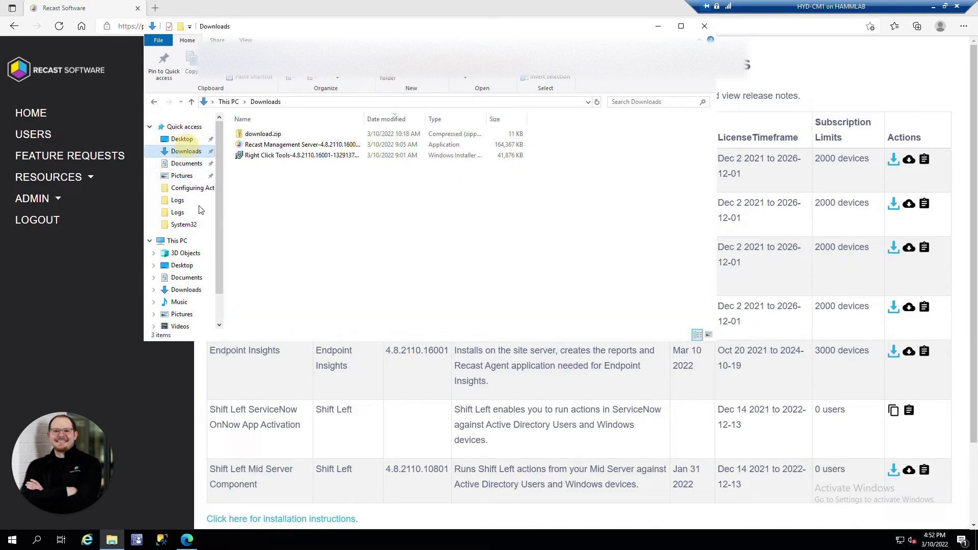
double_click(328, 157)
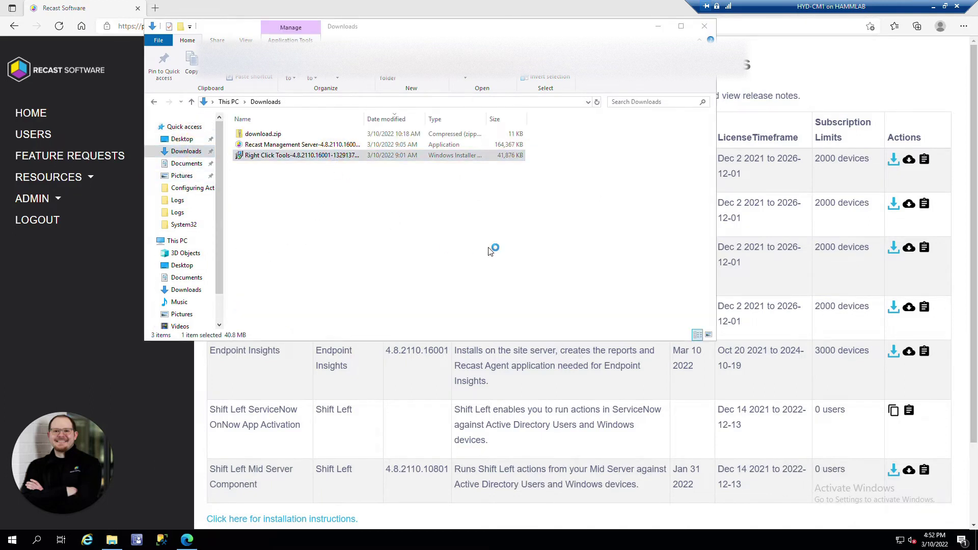
- Install Recast RCT Enterprise with Recast Server after testing the cm1.corp.contoso.com connection
left_click(542, 350)
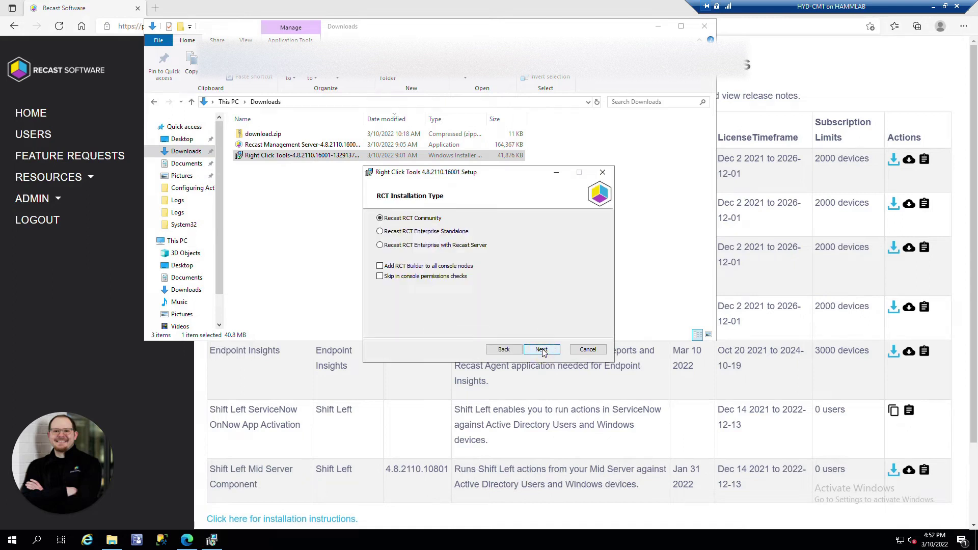
left_click(462, 248)
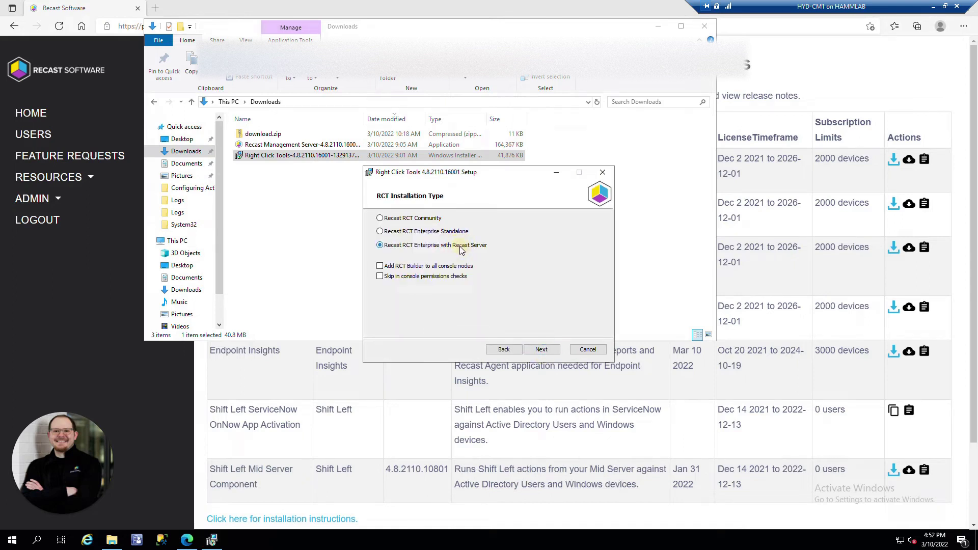
left_click(542, 349)
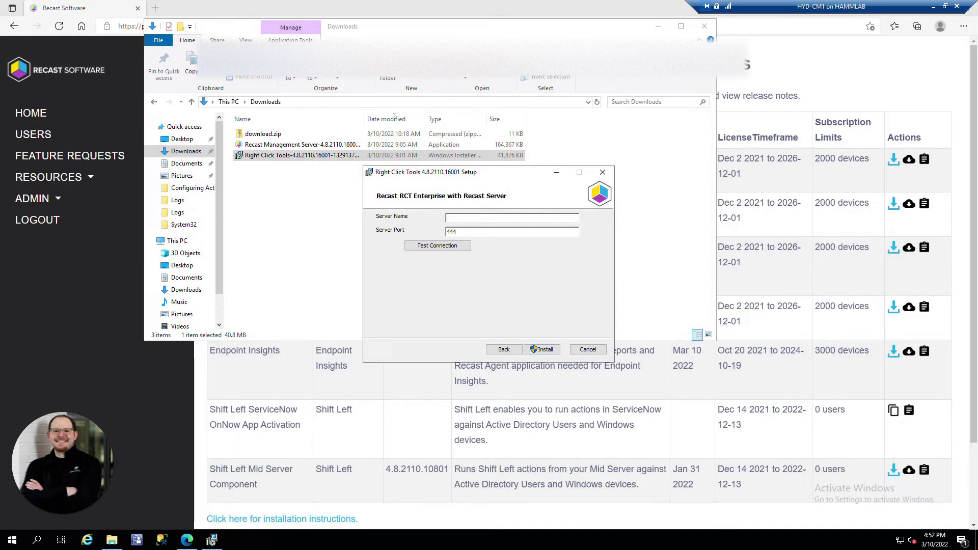
type("cm1.corp.contoso.")
type("com")
left_click(463, 246)
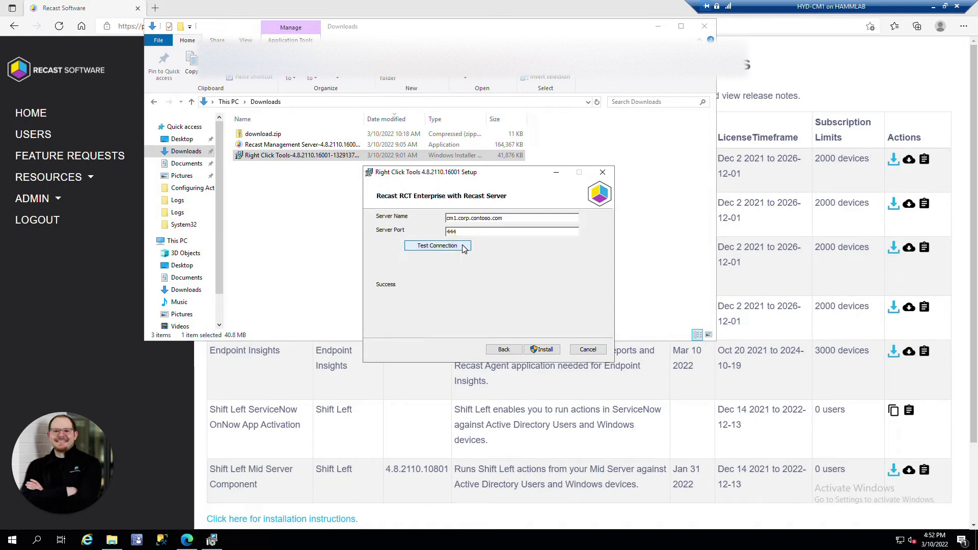
left_click(546, 350)
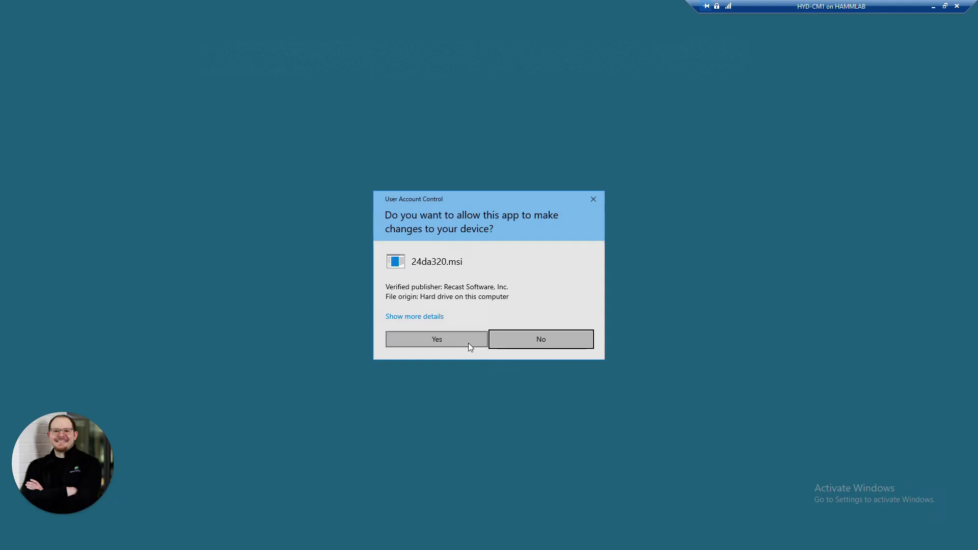
- Approve the UAC prompt, let Right Click Tools finish installing, and close the wizard
left_click(469, 343)
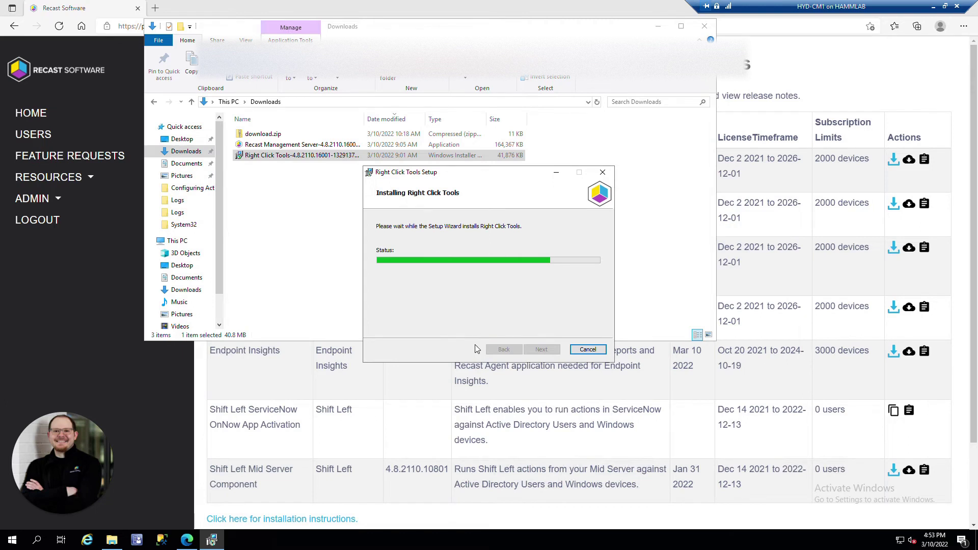
left_click(541, 350)
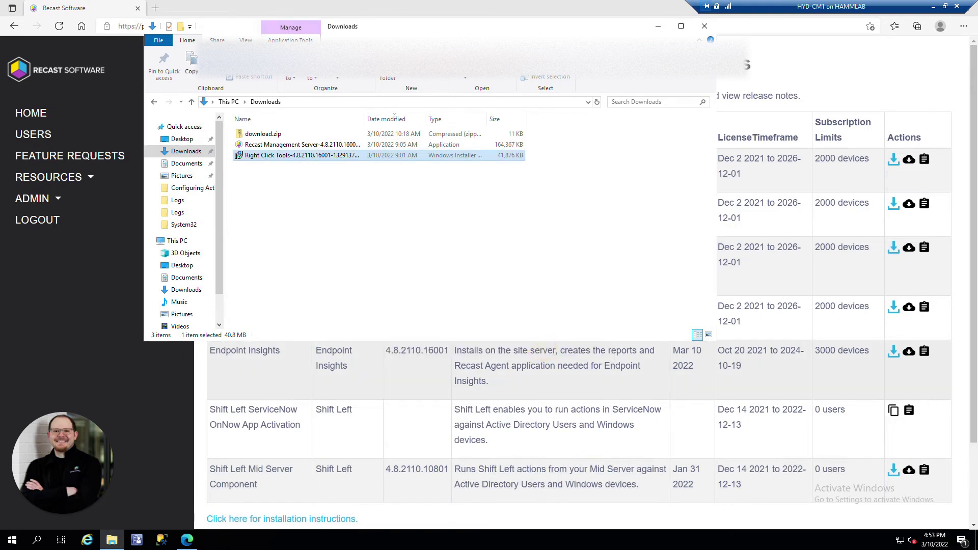
left_click(136, 540)
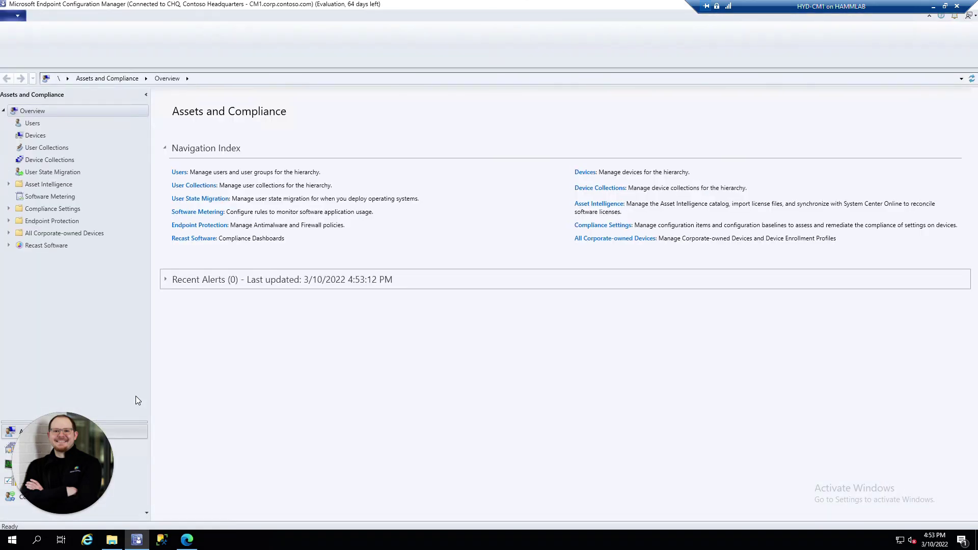
- Show the Recast Software node under Assets and Compliance in the ConfigMgr console
left_click(76, 245)
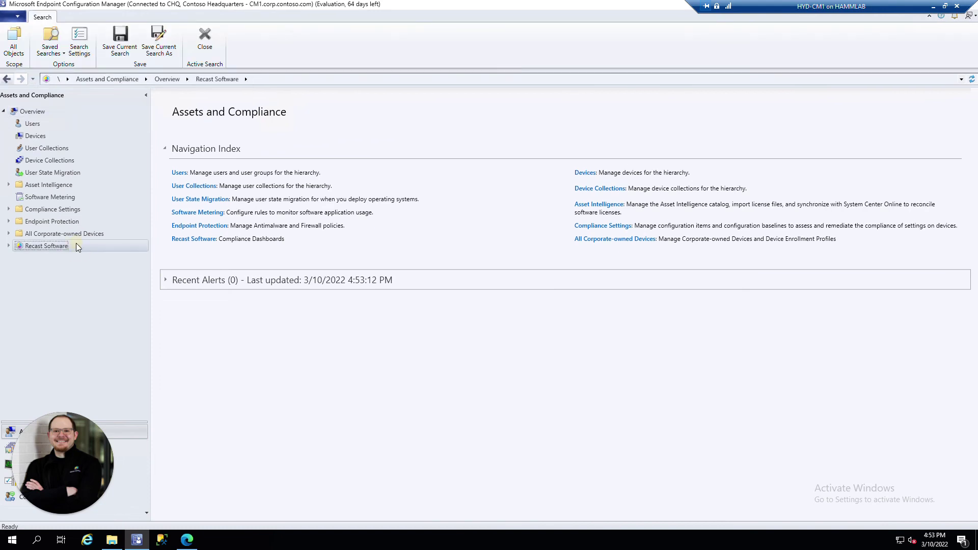